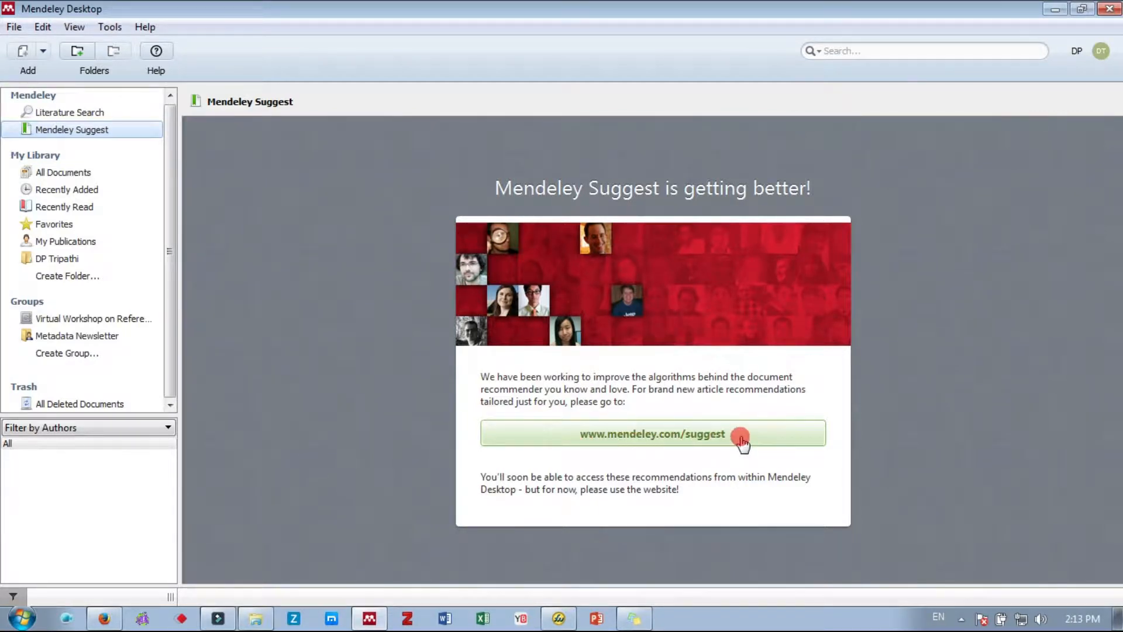
Step: Open the Mendeley Suggest website and upload the v1n5 PDF to the library to receive article suggestions
{"action": "left_click", "coordinate": [677, 440]}
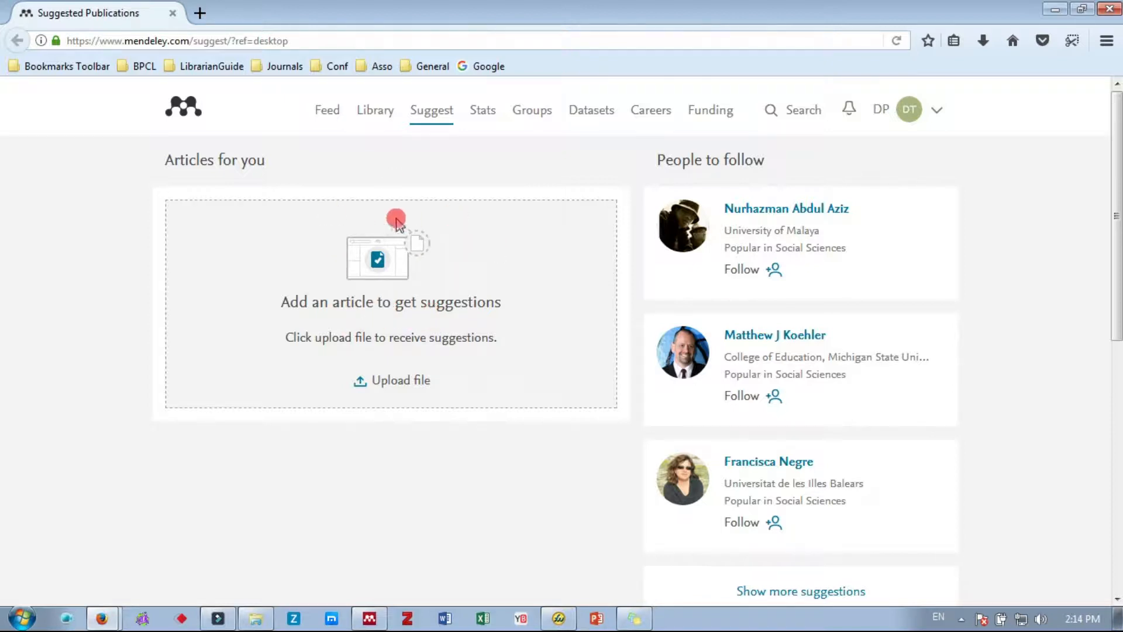
{"action": "left_click", "coordinate": [404, 385]}
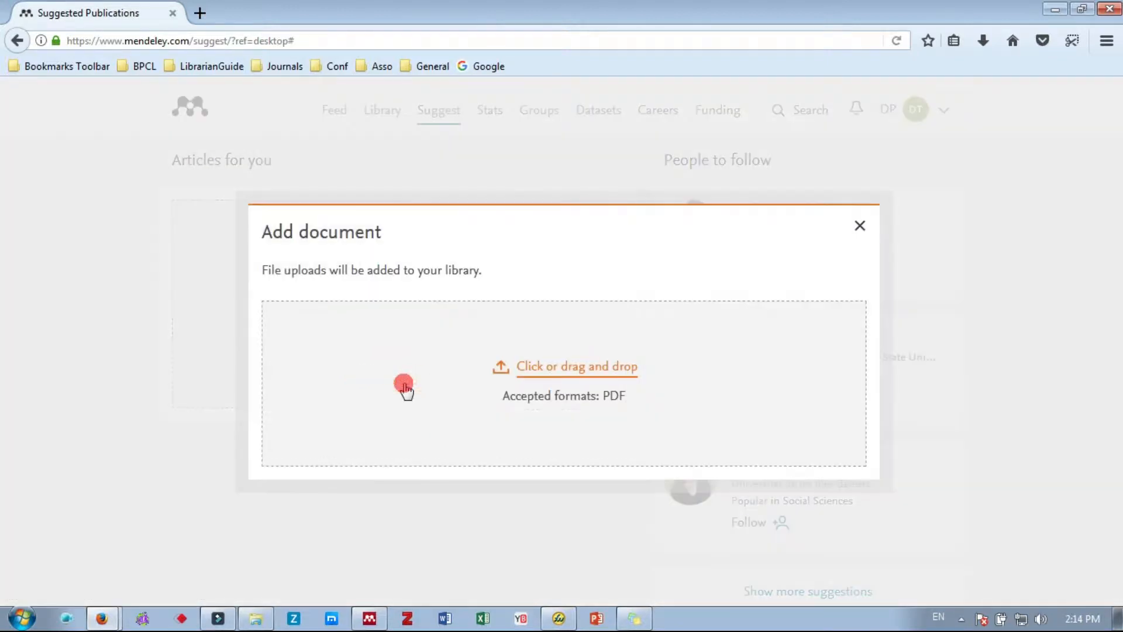
{"action": "left_click", "coordinate": [594, 363]}
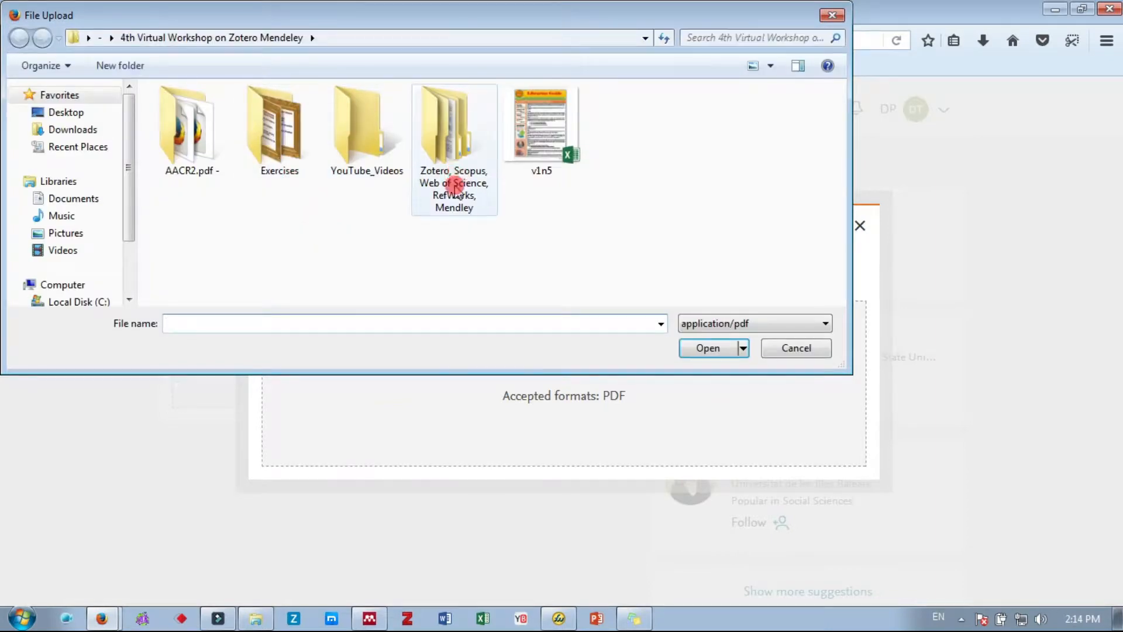
{"action": "left_click", "coordinate": [542, 141]}
{"action": "left_click", "coordinate": [711, 348]}
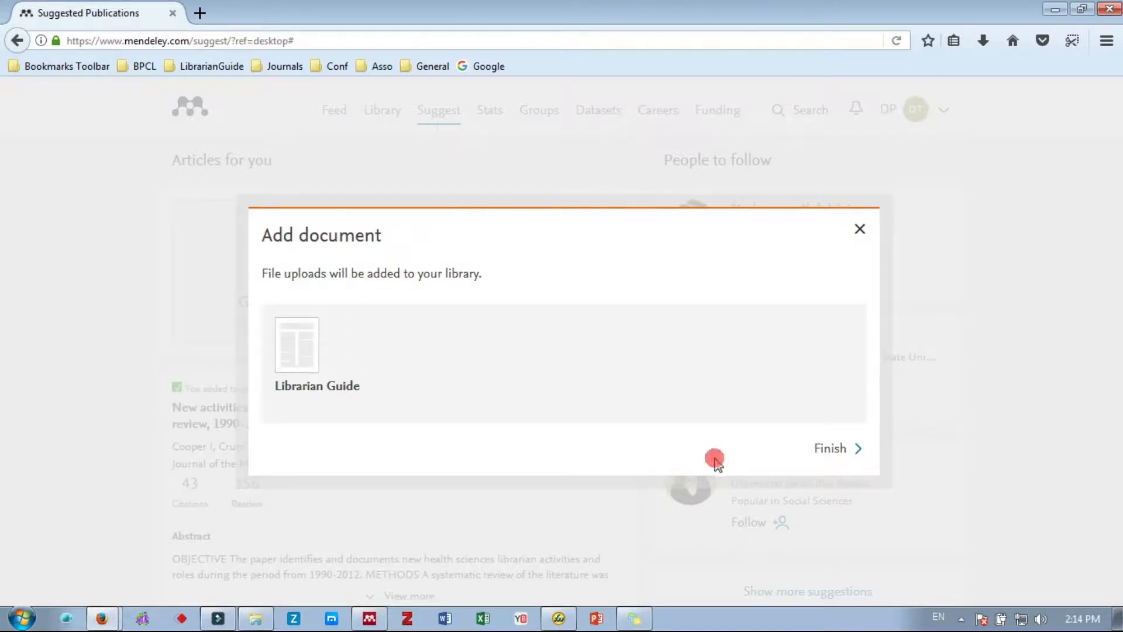
{"action": "left_click", "coordinate": [842, 449]}
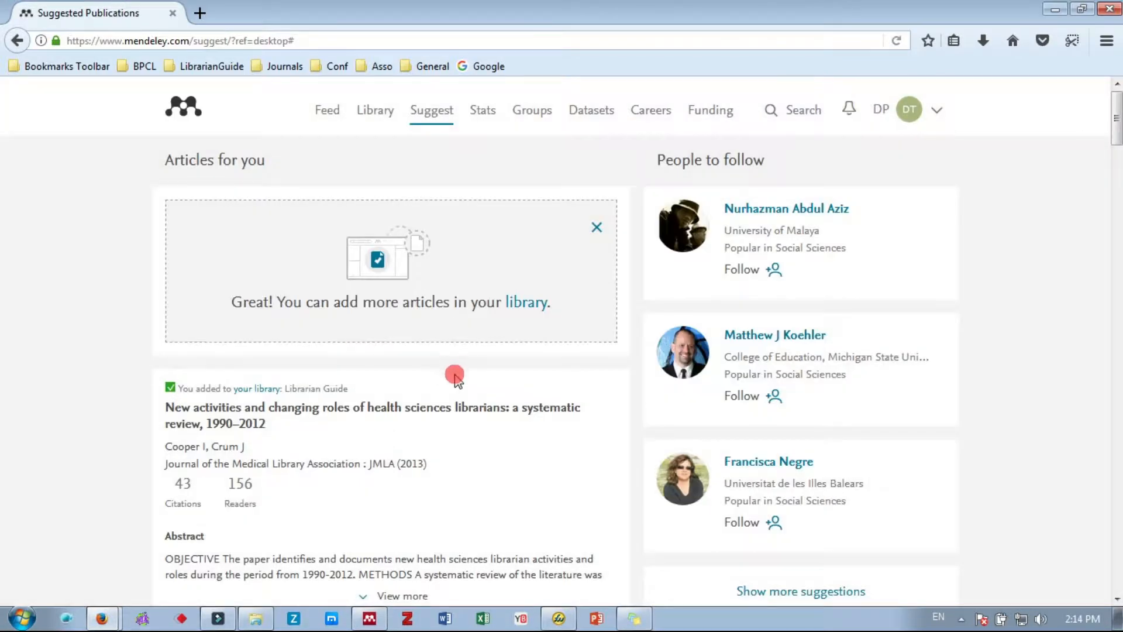
Step: Look through the suggested articles down to the end of the page and return to the start of the list
{"action": "scroll", "coordinate": [454, 377], "scroll_direction": "down", "scroll_amount": 2}
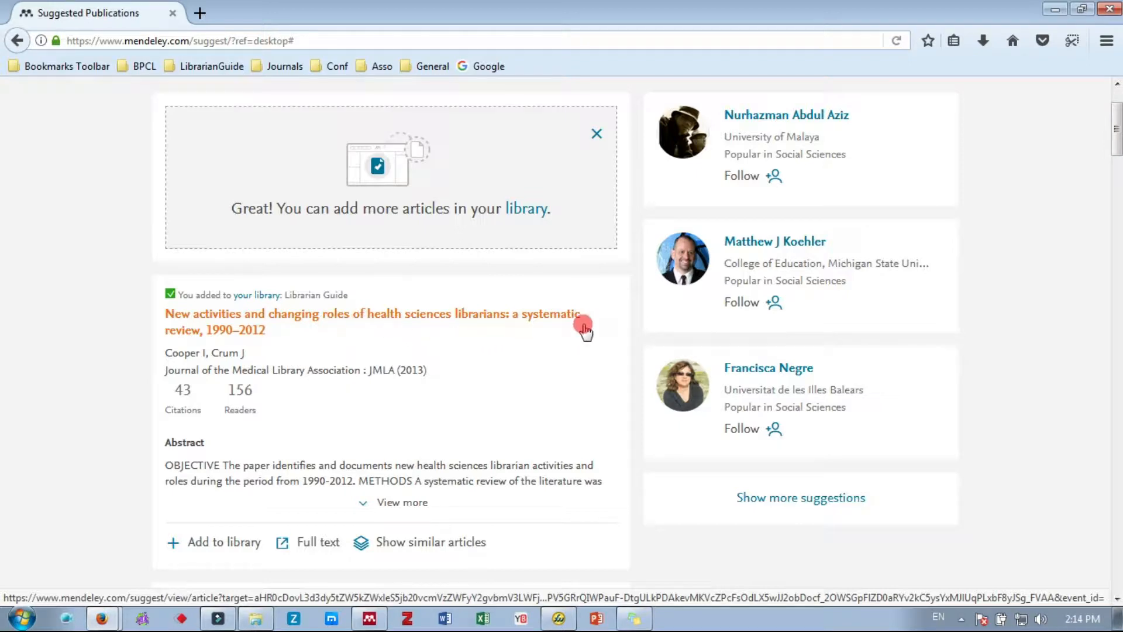
{"action": "scroll", "coordinate": [427, 342], "scroll_direction": "down", "scroll_amount": 2}
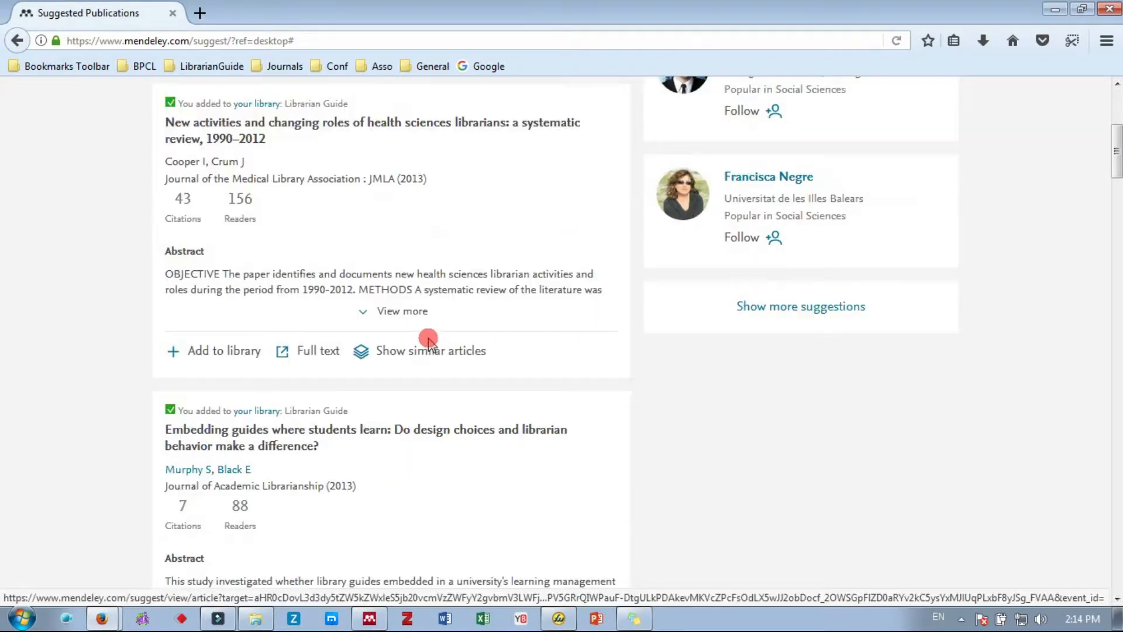
{"action": "scroll", "coordinate": [428, 341], "scroll_direction": "down", "scroll_amount": 20}
{"action": "scroll", "coordinate": [428, 341], "scroll_direction": "down", "scroll_amount": 20}
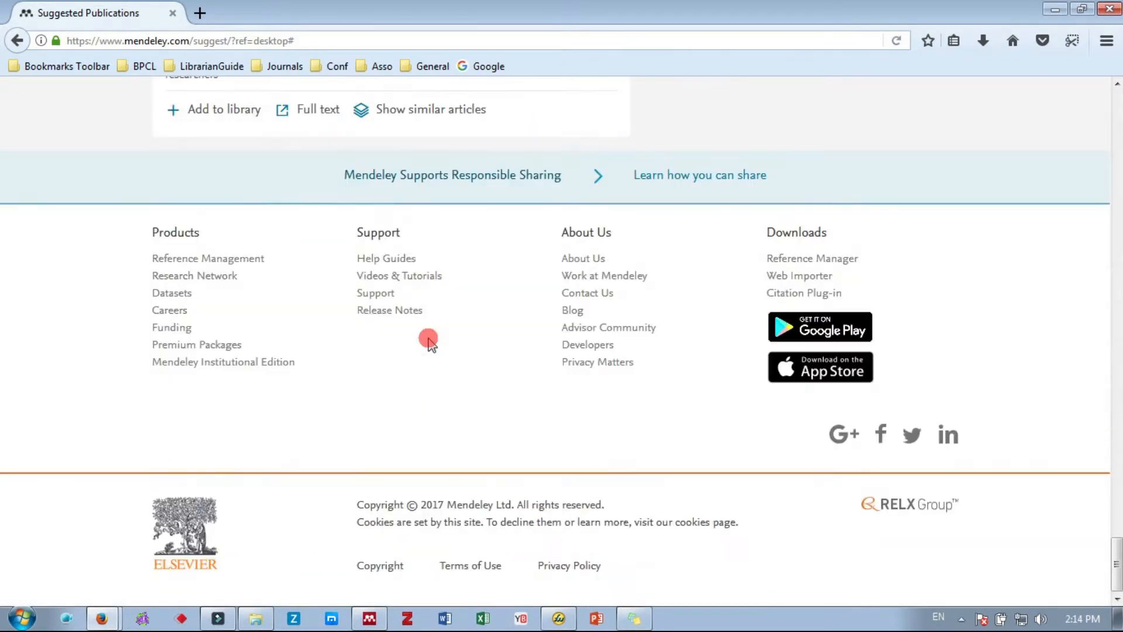
{"action": "scroll", "coordinate": [429, 340], "scroll_direction": "up", "scroll_amount": 20}
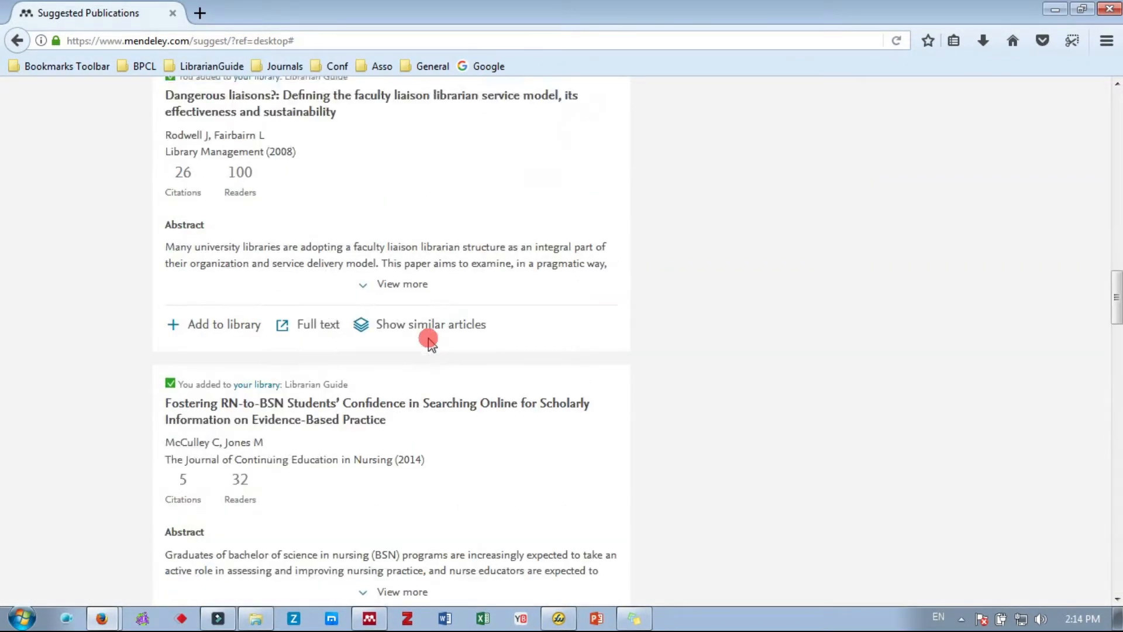
{"action": "scroll", "coordinate": [428, 341], "scroll_direction": "up", "scroll_amount": 10}
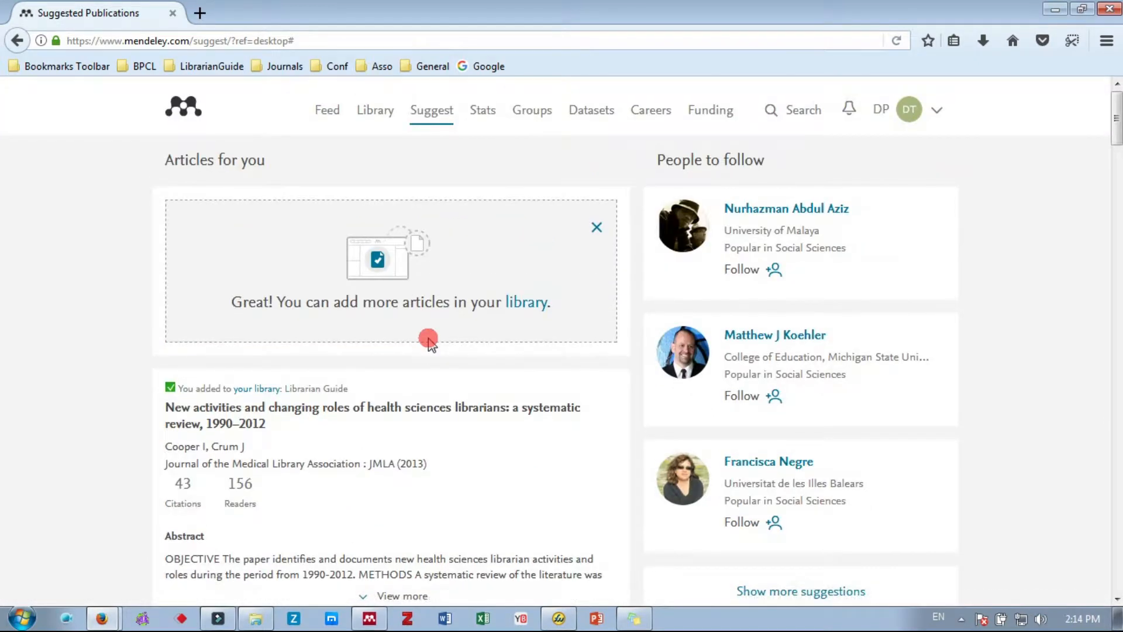
Step: Add the suggested articles on changing roles of health sciences librarians and on embedding guides where students learn to the library
{"action": "scroll", "coordinate": [428, 340], "scroll_direction": "down", "scroll_amount": 1}
{"action": "scroll", "coordinate": [428, 341], "scroll_direction": "down", "scroll_amount": 3}
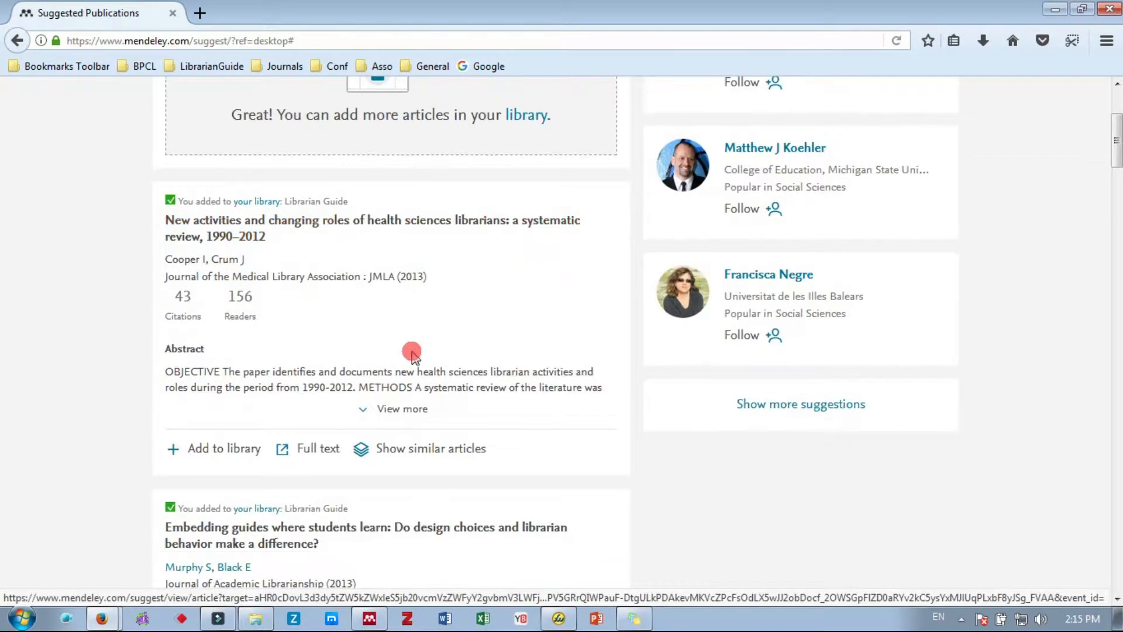
{"action": "left_click", "coordinate": [240, 454]}
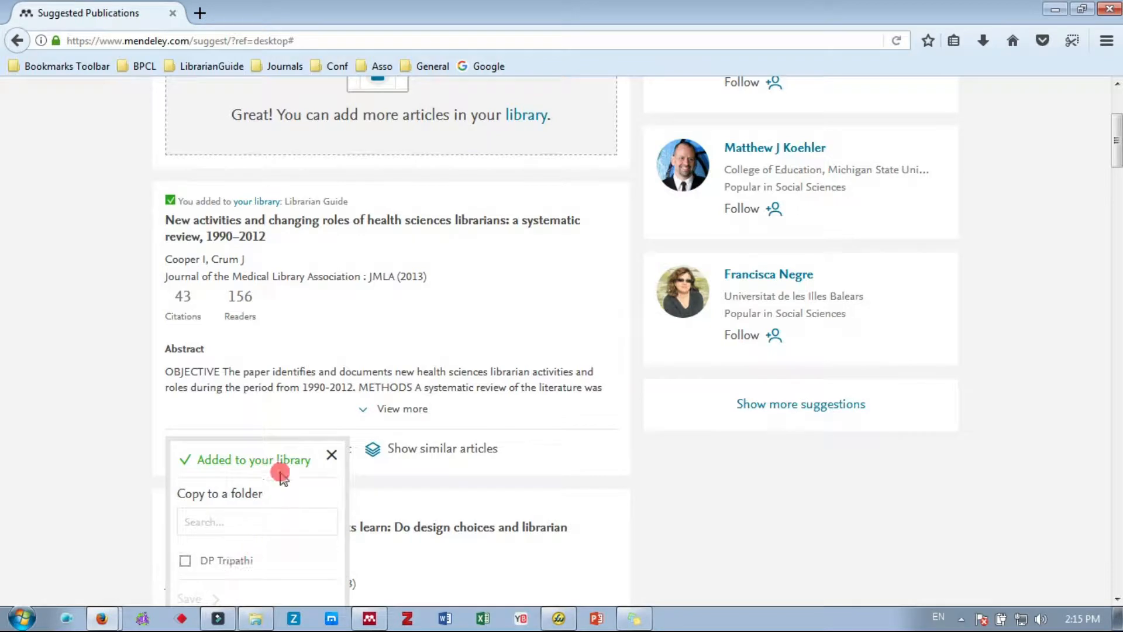
{"action": "scroll", "coordinate": [285, 461], "scroll_direction": "down", "scroll_amount": 5}
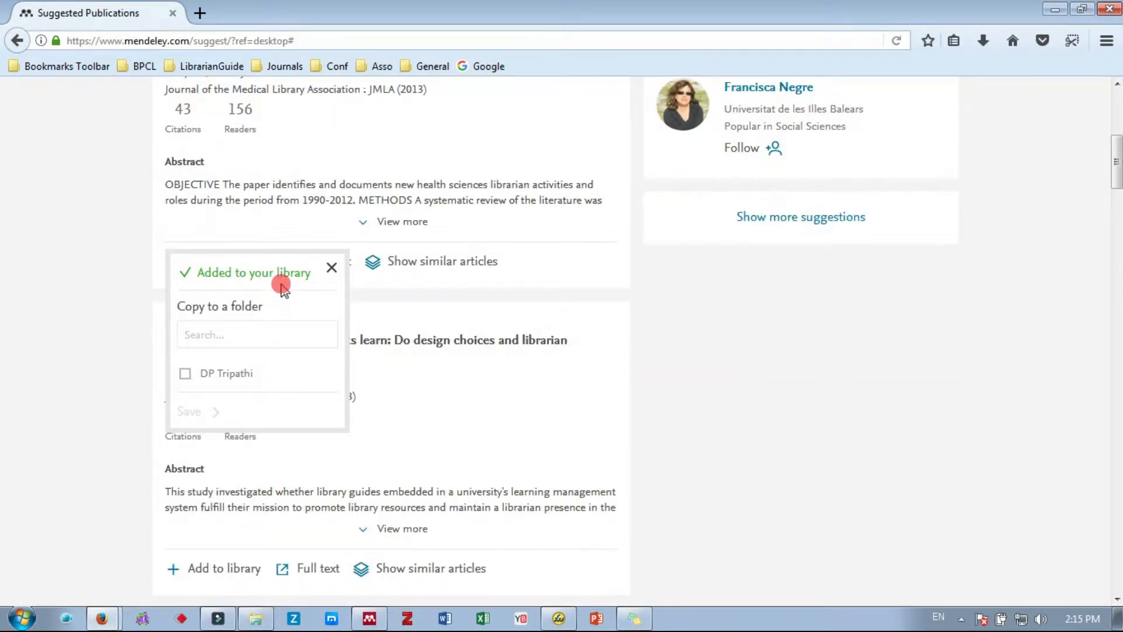
{"action": "left_click", "coordinate": [599, 269]}
{"action": "scroll", "coordinate": [388, 427], "scroll_direction": "down", "scroll_amount": 5}
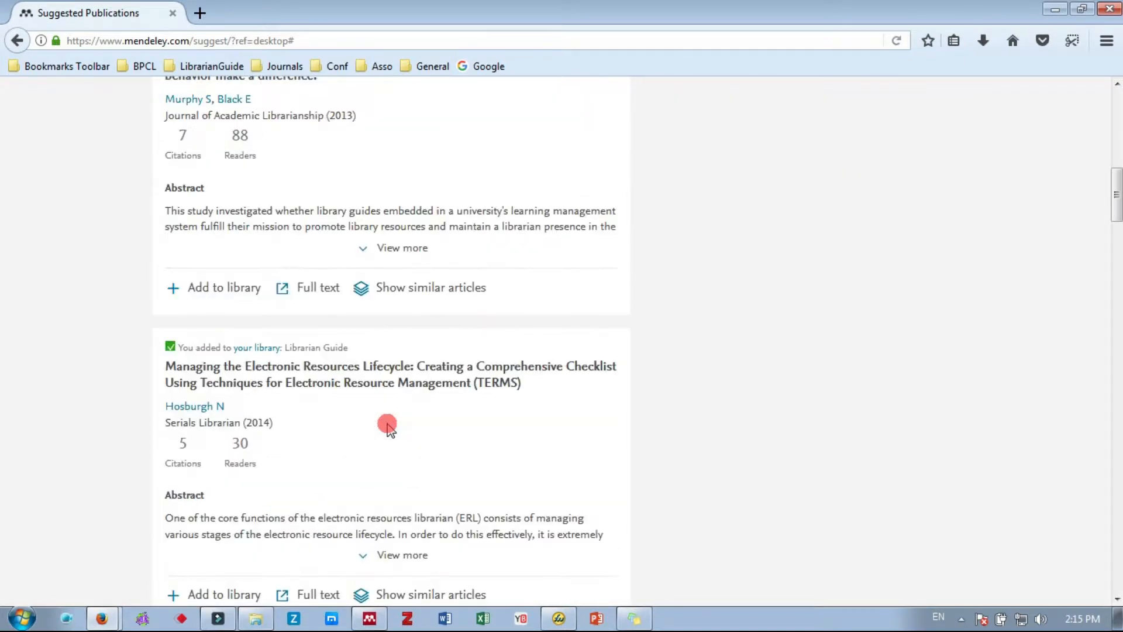
{"action": "left_click", "coordinate": [232, 288]}
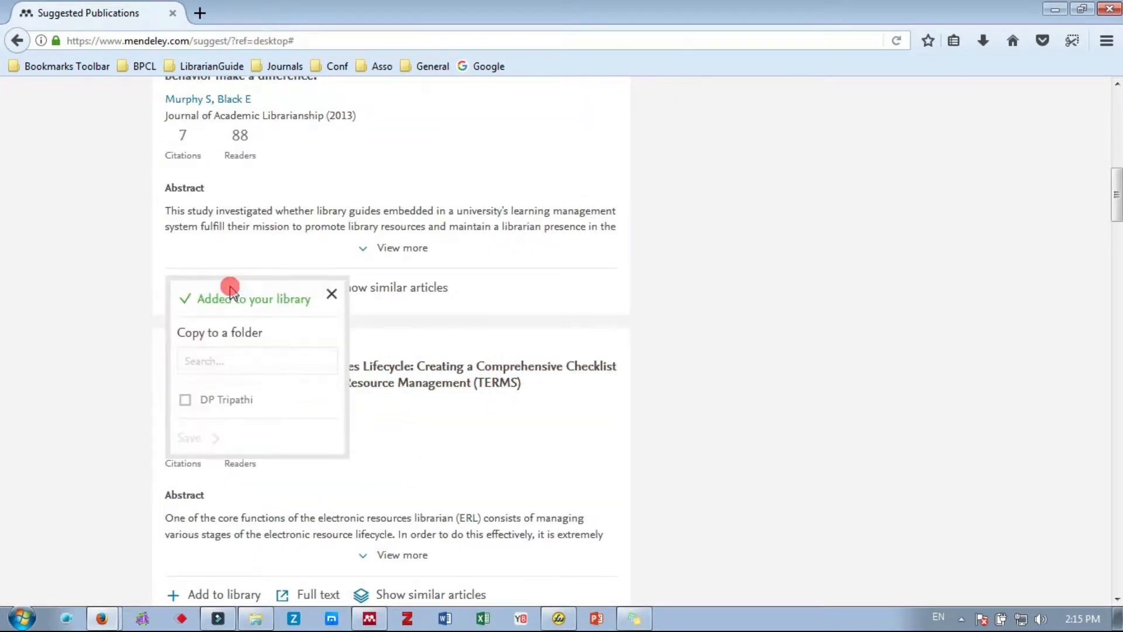
Step: Add the suggested articles on managing the electronic resources lifecycle and on embedding librarianship roles to the library
{"action": "scroll", "coordinate": [252, 526], "scroll_direction": "down", "scroll_amount": 3}
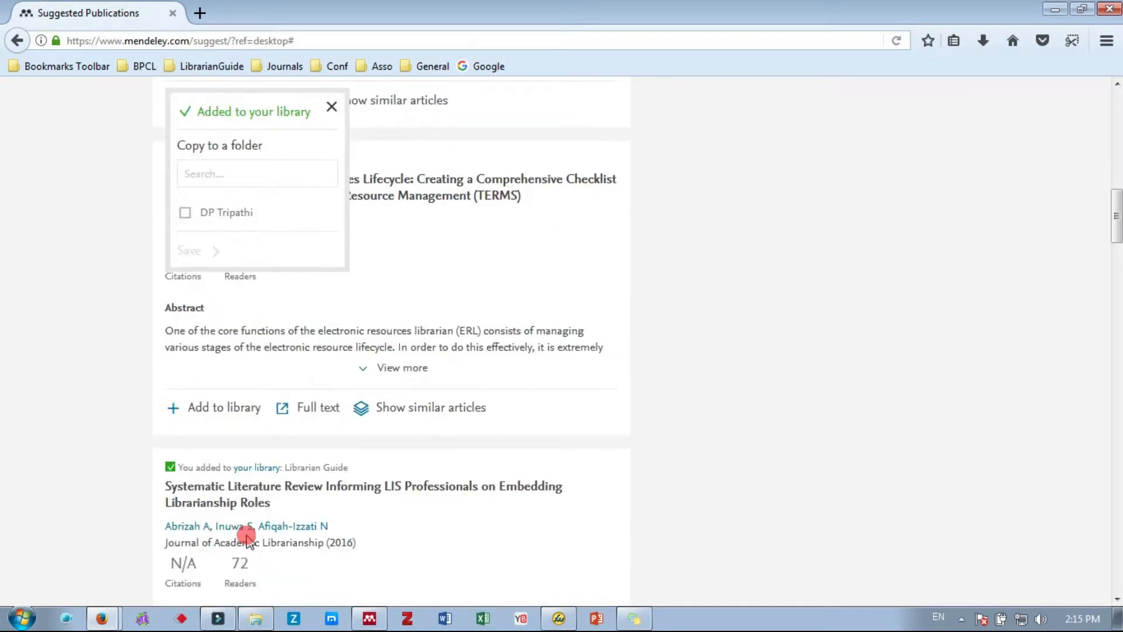
{"action": "left_click", "coordinate": [235, 407]}
{"action": "left_click", "coordinate": [227, 408]}
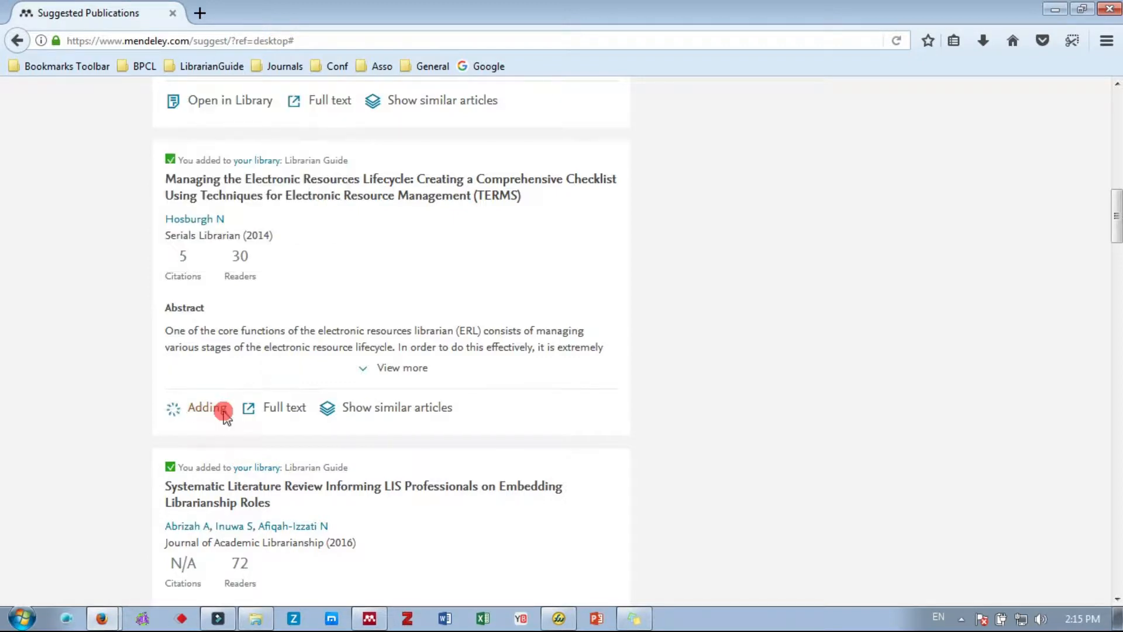
{"action": "left_click", "coordinate": [653, 375]}
{"action": "scroll", "coordinate": [251, 380], "scroll_direction": "down", "scroll_amount": 3}
{"action": "left_click", "coordinate": [234, 529]}
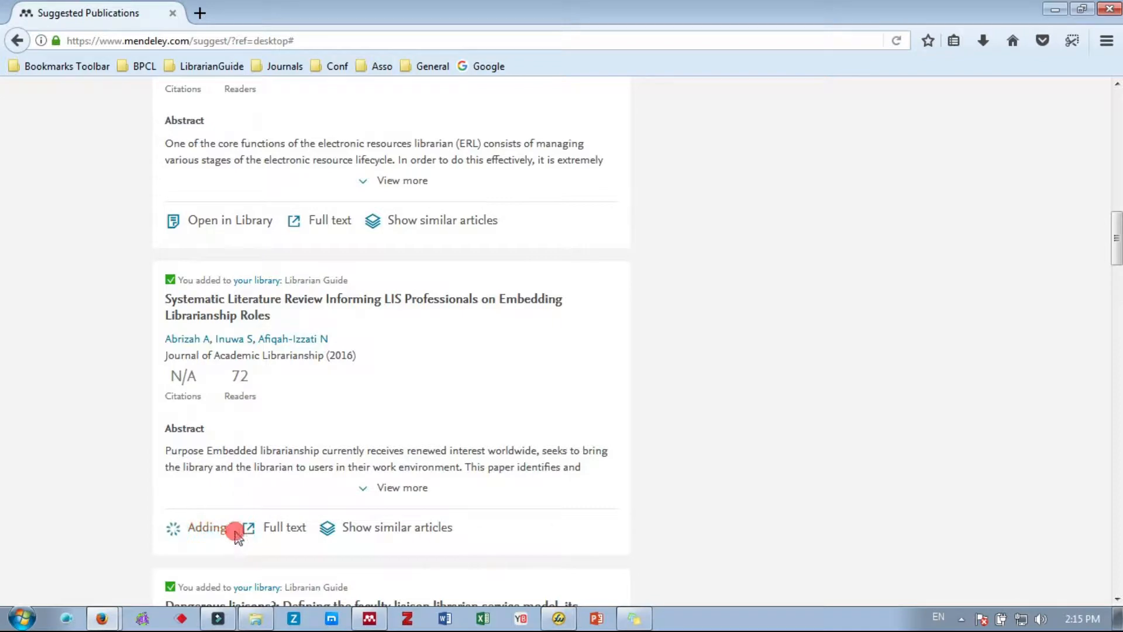
Step: Add the suggested article "Dangerous liaisons?" on the faculty liaison librarian service model to the library
{"action": "scroll", "coordinate": [418, 446], "scroll_direction": "down", "scroll_amount": 6}
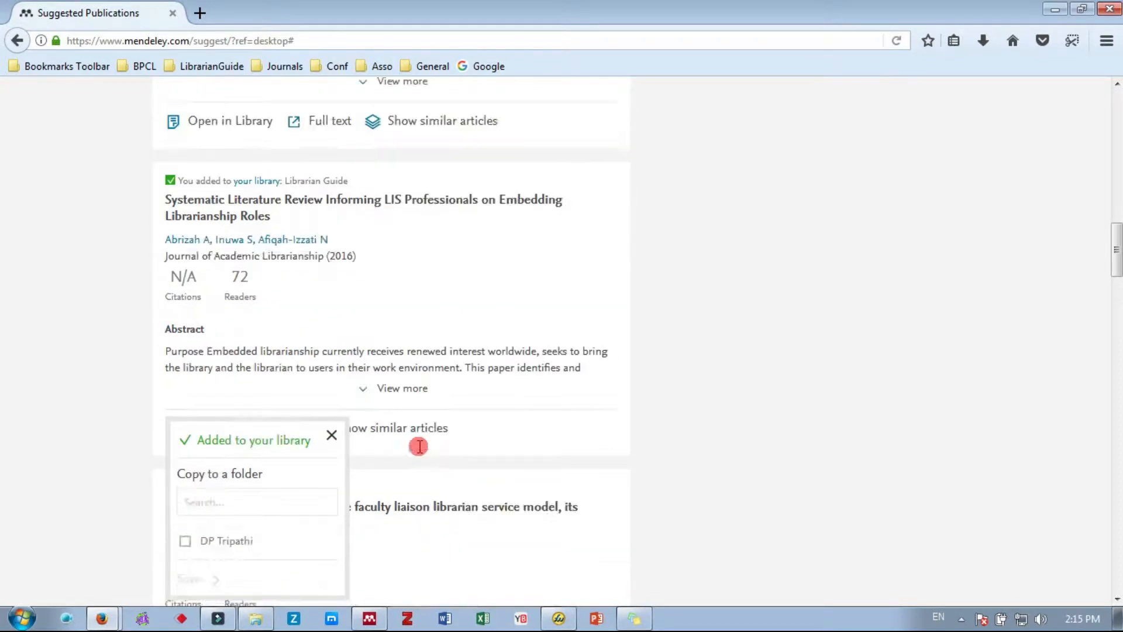
{"action": "left_click", "coordinate": [221, 461]}
{"action": "left_click", "coordinate": [221, 461]}
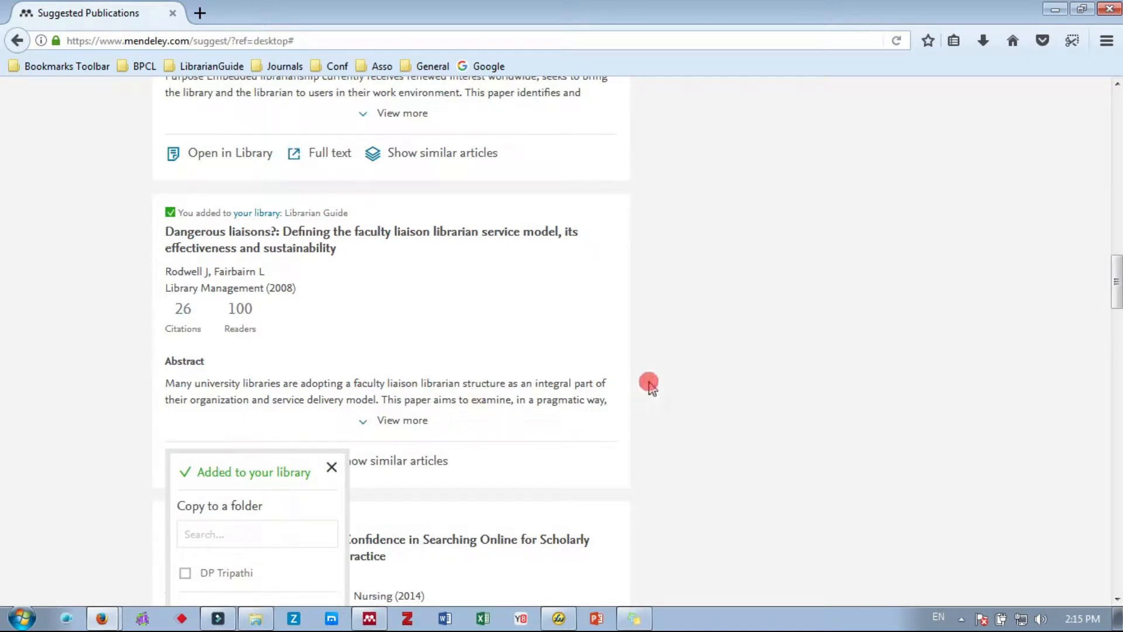
{"action": "scroll", "coordinate": [671, 377], "scroll_direction": "up", "scroll_amount": 10}
{"action": "scroll", "coordinate": [670, 377], "scroll_direction": "up", "scroll_amount": 10}
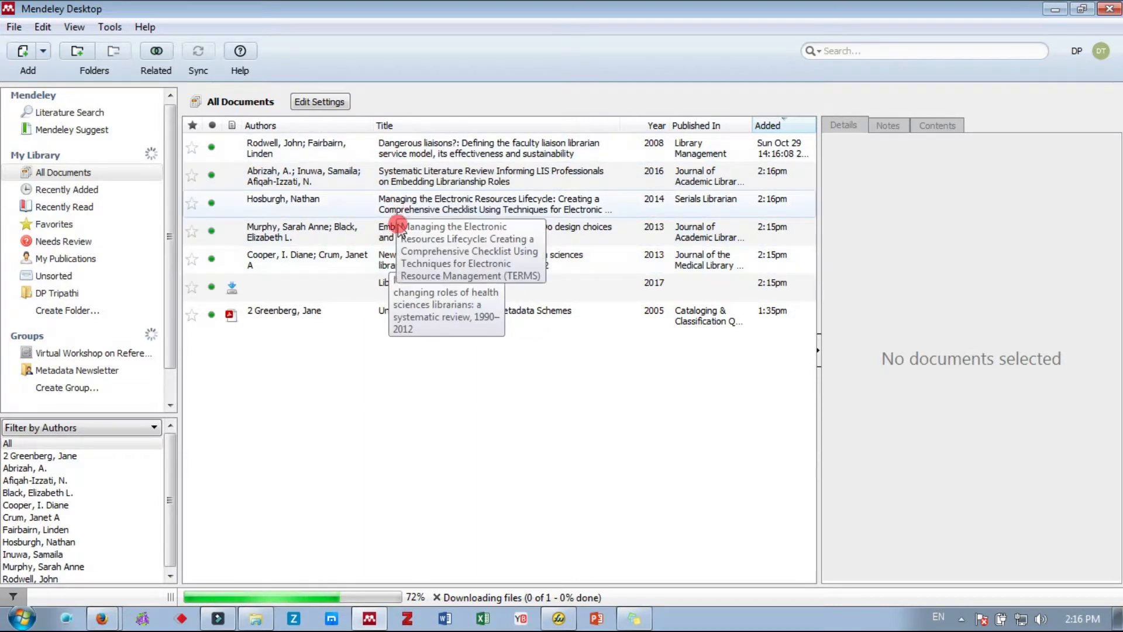
Step: In Mendeley Desktop, review the details of each of the five newly added articles in All Documents
{"action": "left_click", "coordinate": [412, 148]}
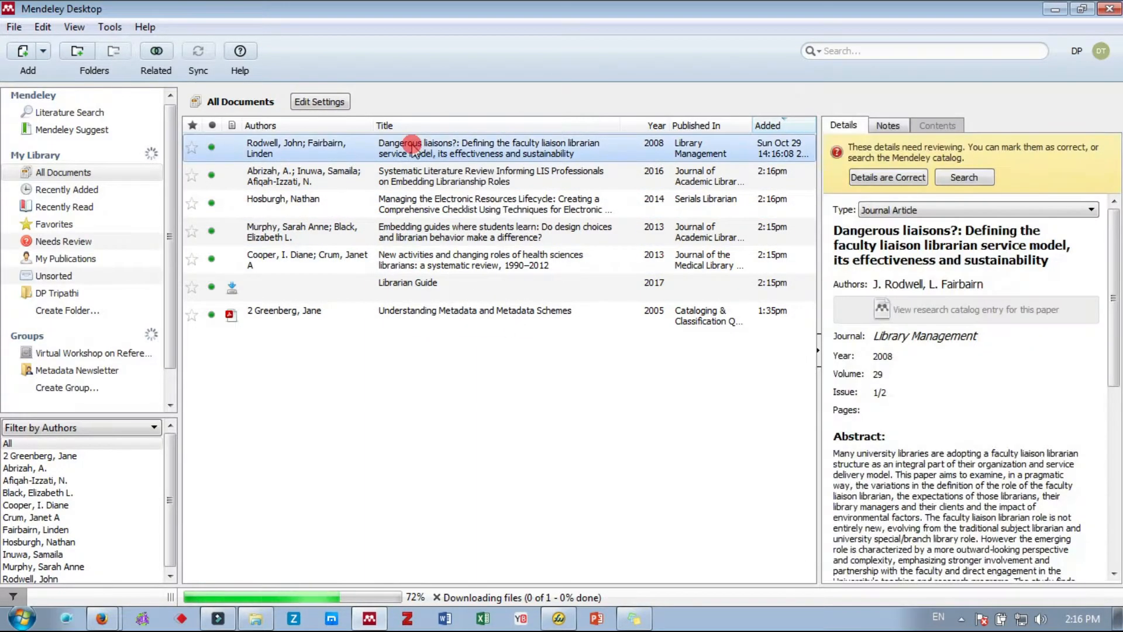
{"action": "left_click", "coordinate": [552, 179]}
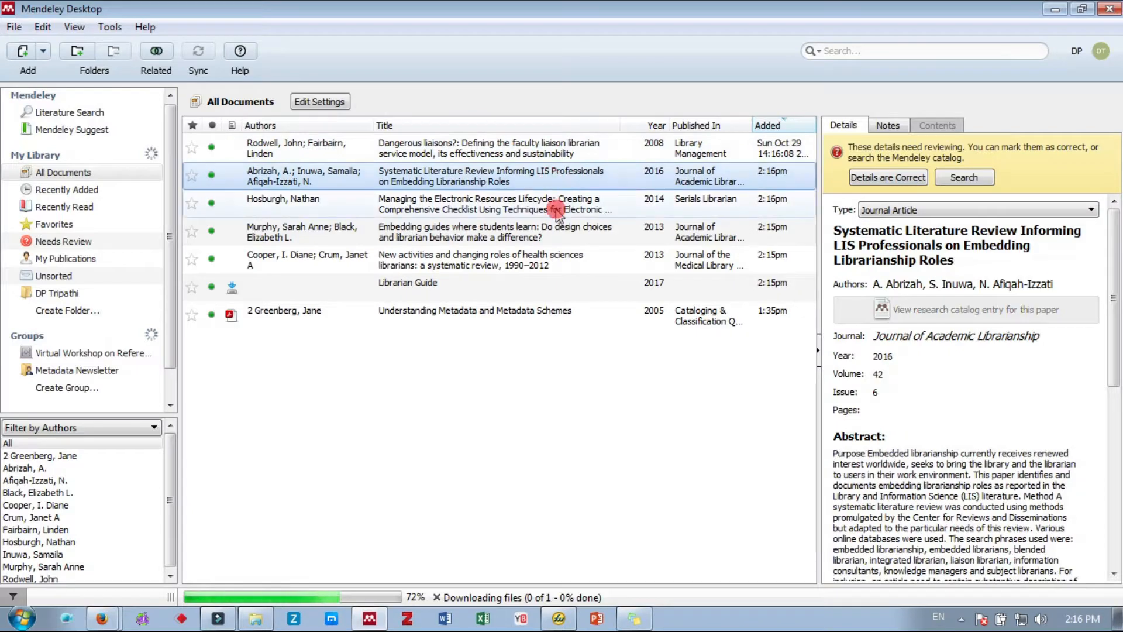
{"action": "left_click", "coordinate": [539, 208]}
{"action": "left_click", "coordinate": [532, 235]}
{"action": "left_click", "coordinate": [530, 267]}
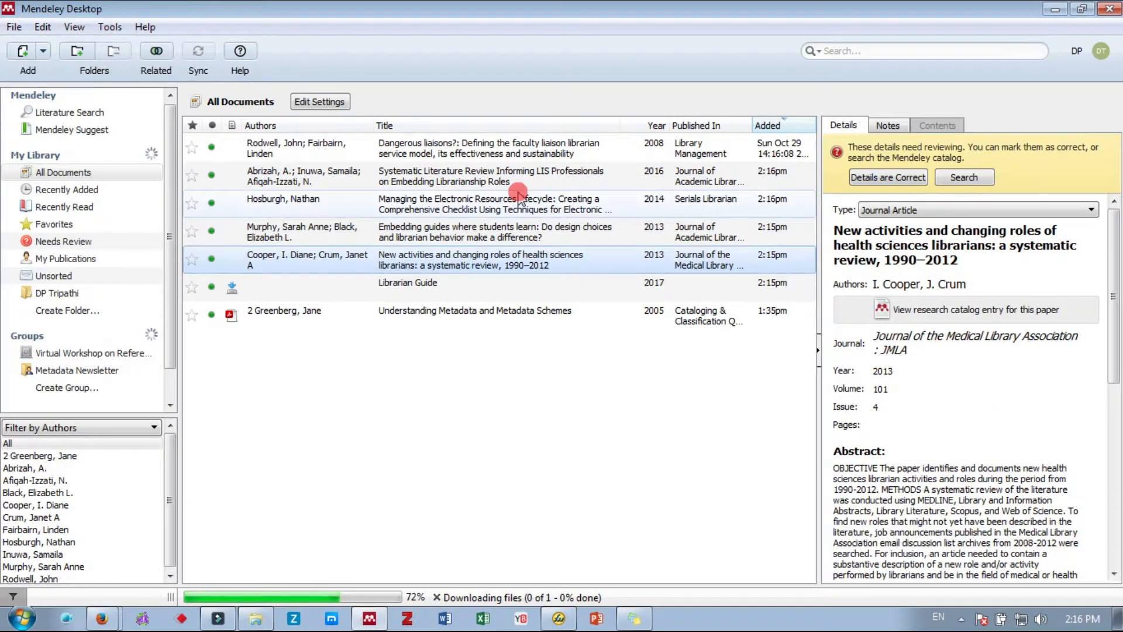
Step: Mark the details of the "Dangerous liaisons?", "Systematic Literature Review" and "Managing the Electronic Resources Lifecycle" articles as correct
{"action": "left_click", "coordinate": [527, 147]}
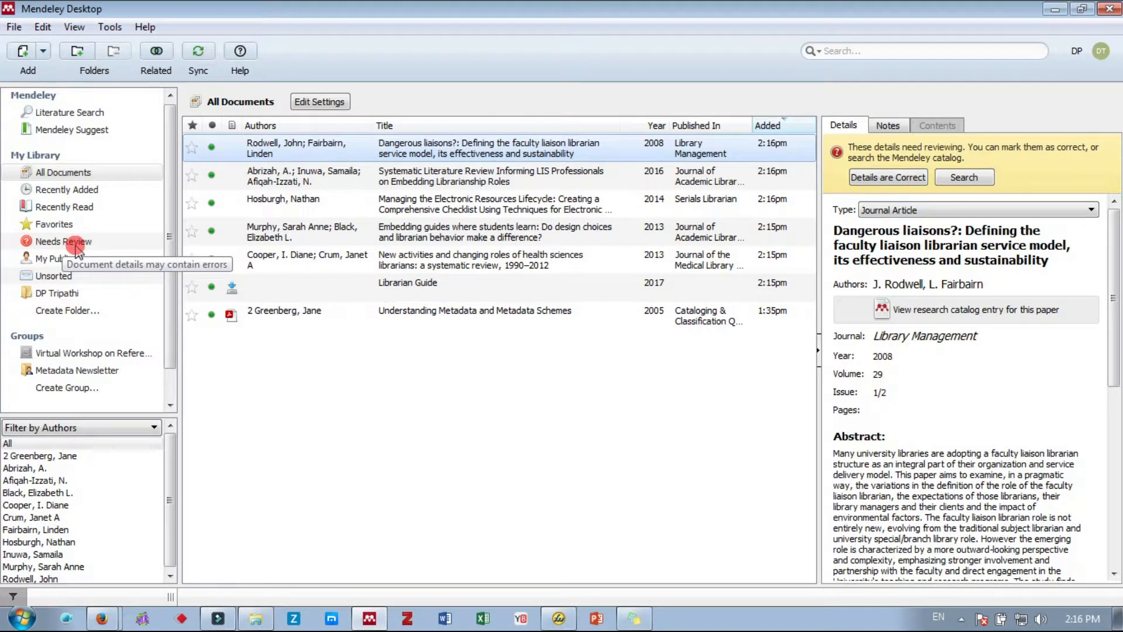
{"action": "left_click", "coordinate": [889, 178]}
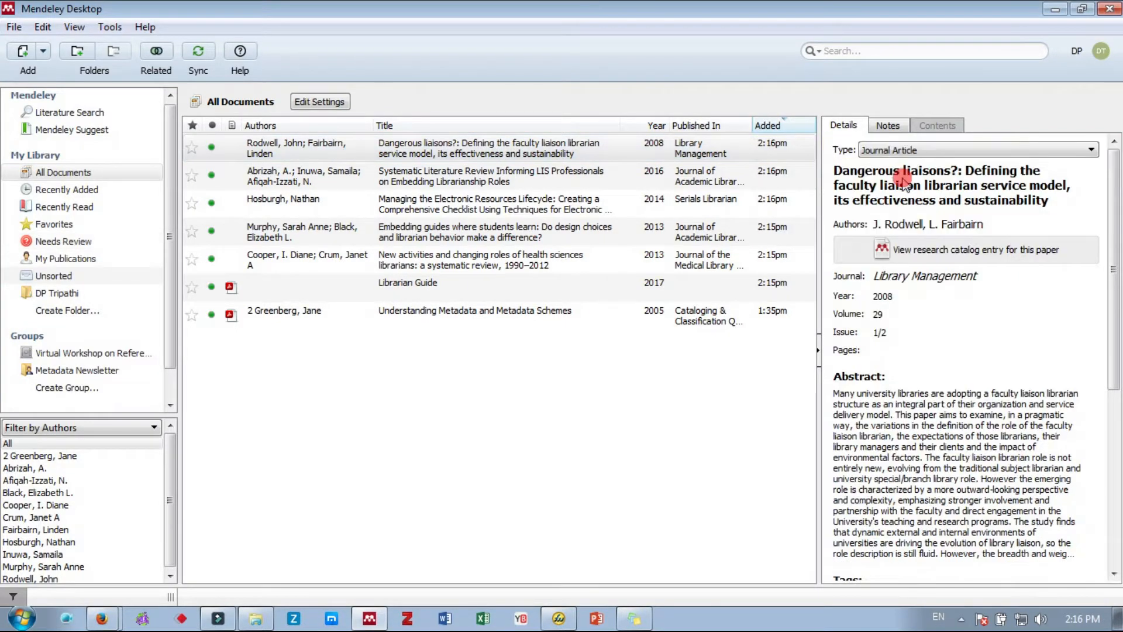
{"action": "left_click", "coordinate": [511, 151]}
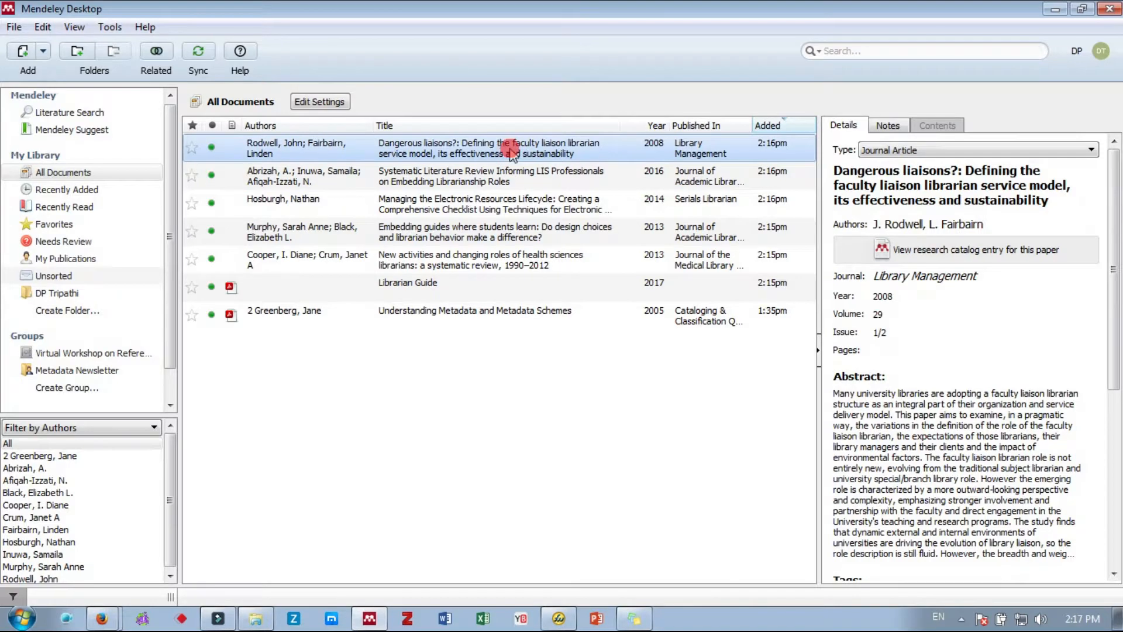
{"action": "left_click", "coordinate": [580, 177]}
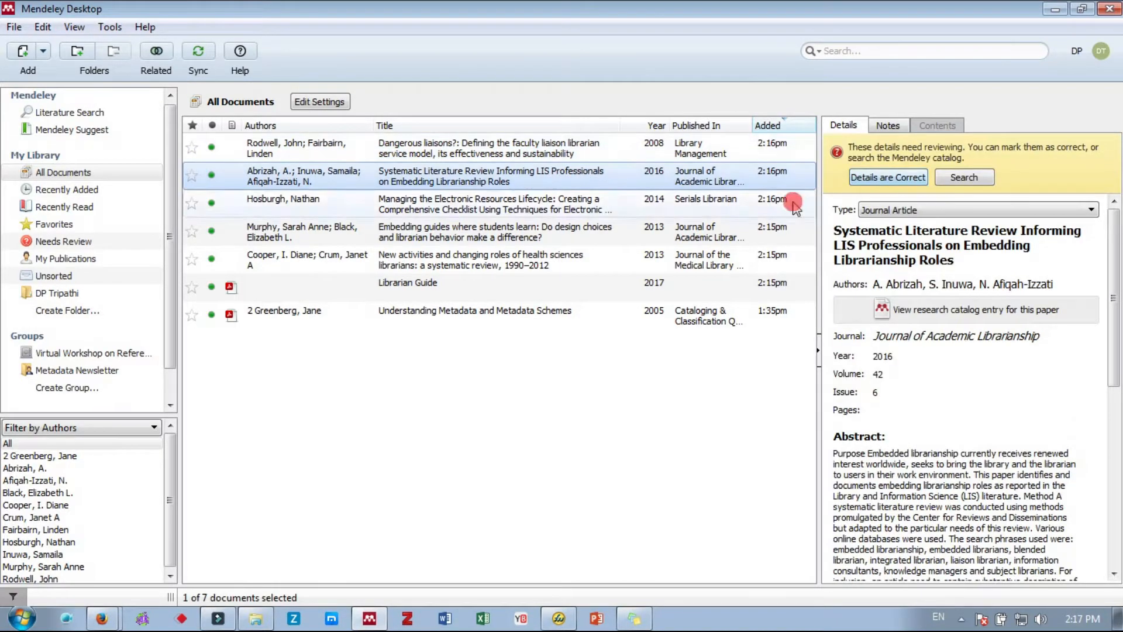
{"action": "left_click", "coordinate": [909, 178]}
{"action": "left_click", "coordinate": [594, 205]}
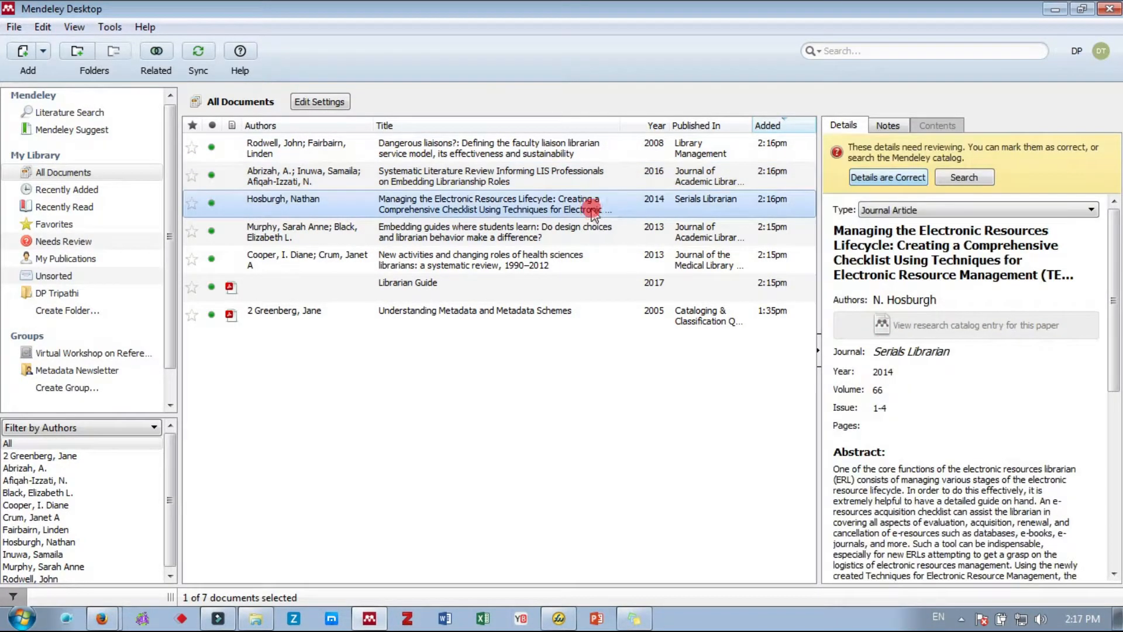
{"action": "left_click", "coordinate": [892, 178]}
Step: Mark the details of the "Embedding guides", "New activities and changing roles" and "Librarian Guide" documents as correct
{"action": "left_click", "coordinate": [572, 233]}
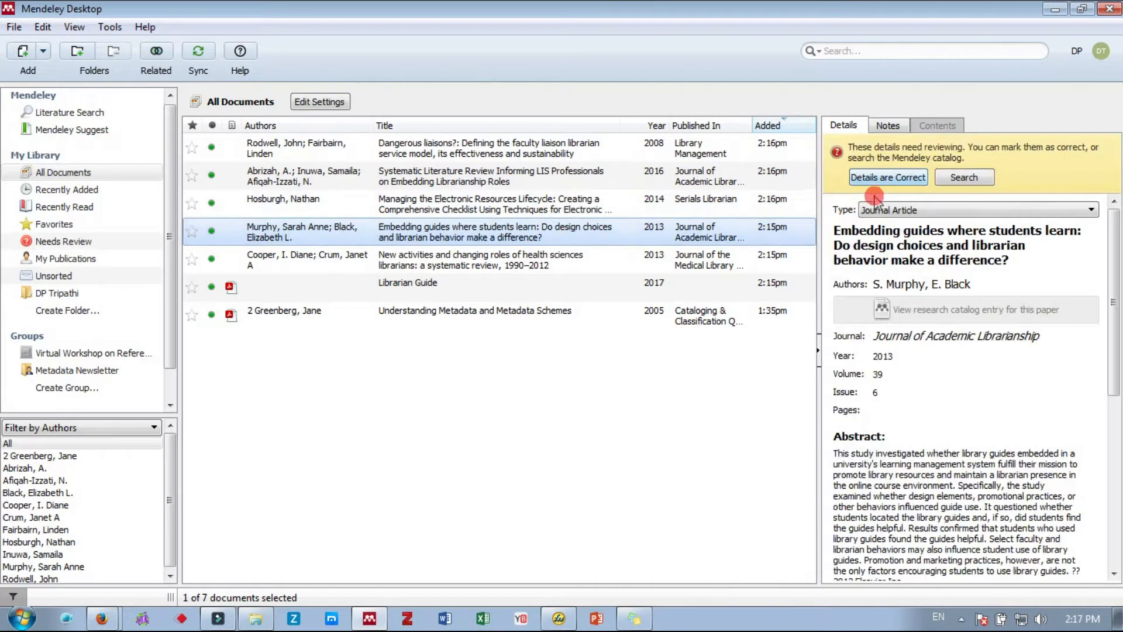
{"action": "left_click", "coordinate": [889, 179]}
{"action": "left_click", "coordinate": [535, 264]}
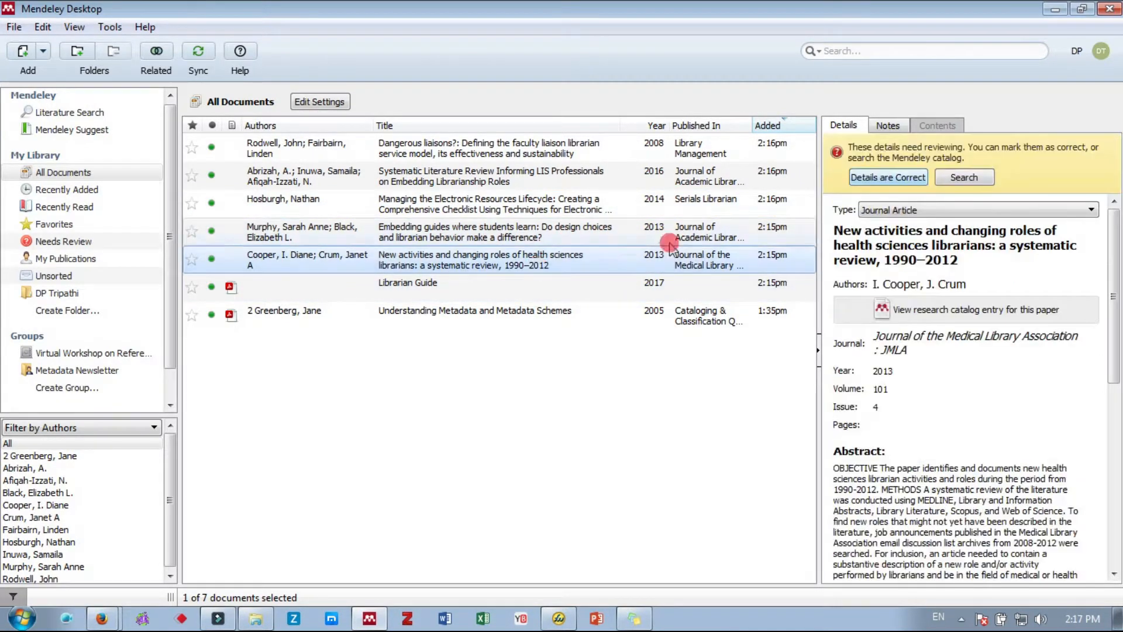
{"action": "left_click", "coordinate": [917, 178]}
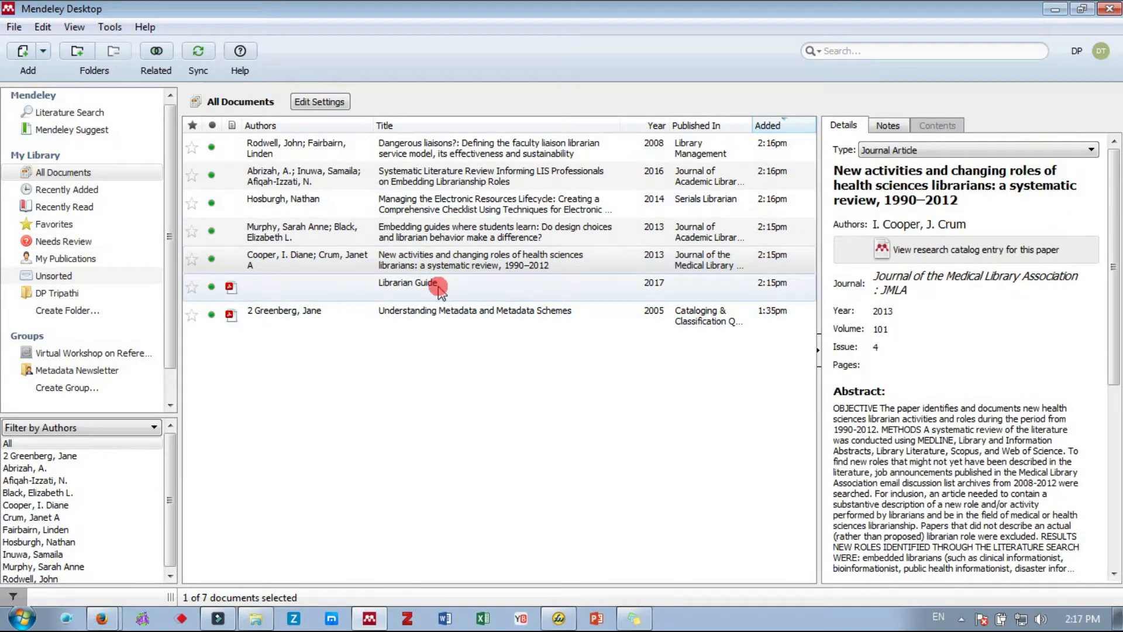
{"action": "left_click", "coordinate": [409, 283]}
{"action": "left_click", "coordinate": [862, 179]}
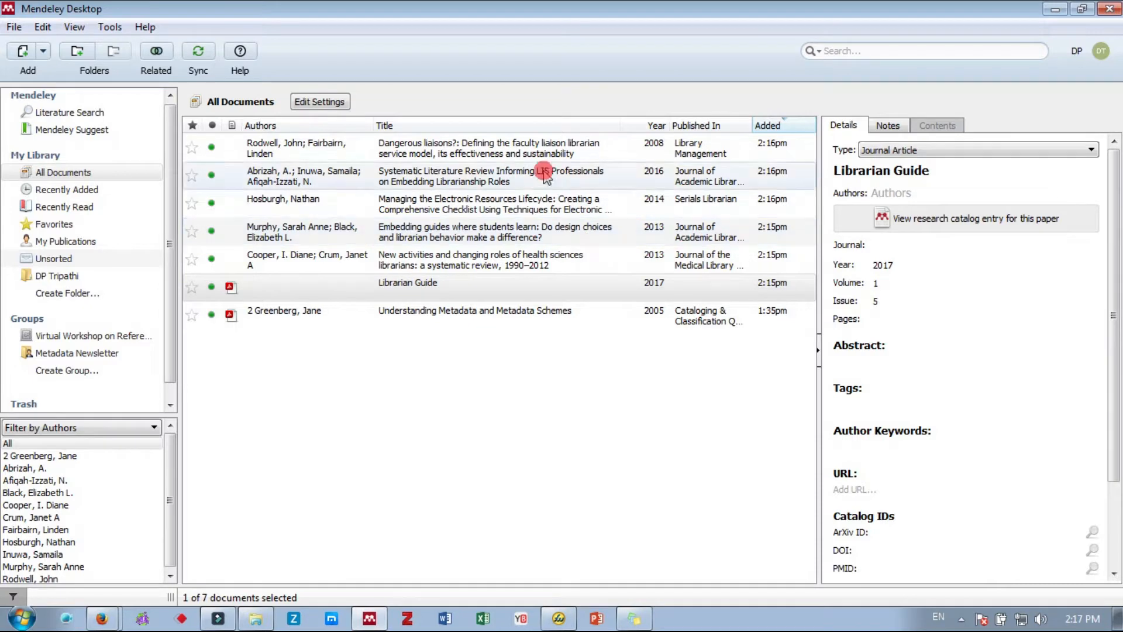
Step: Check the Unsorted collection and examine the details of the faculty liaison, health sciences librarians and electronic resources articles
{"action": "left_click", "coordinate": [544, 147]}
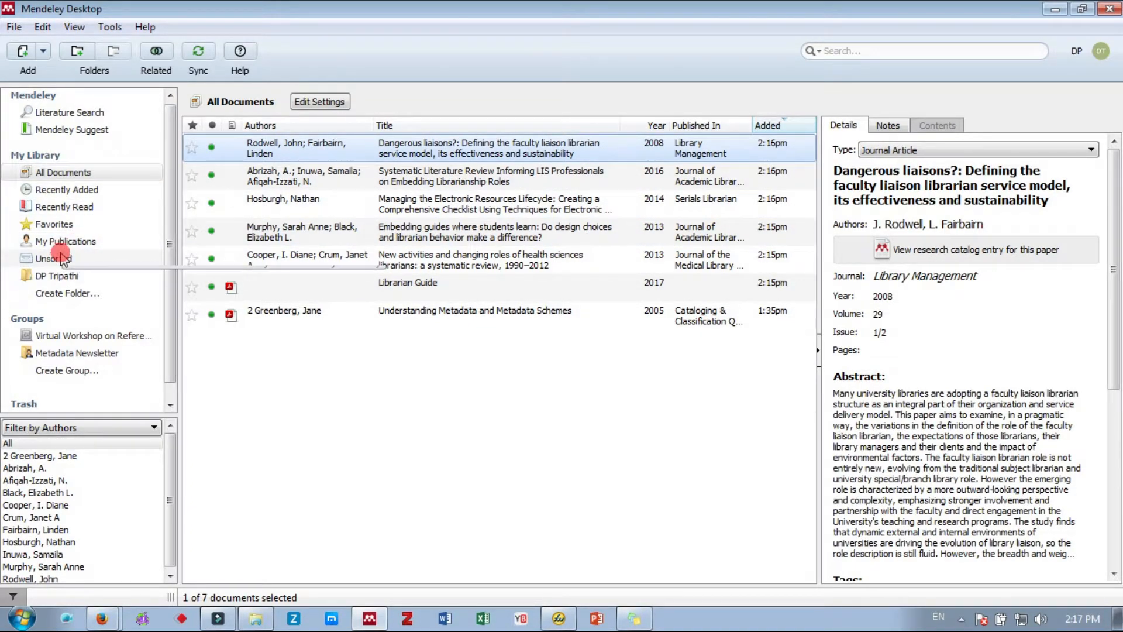
{"action": "left_click", "coordinate": [55, 261]}
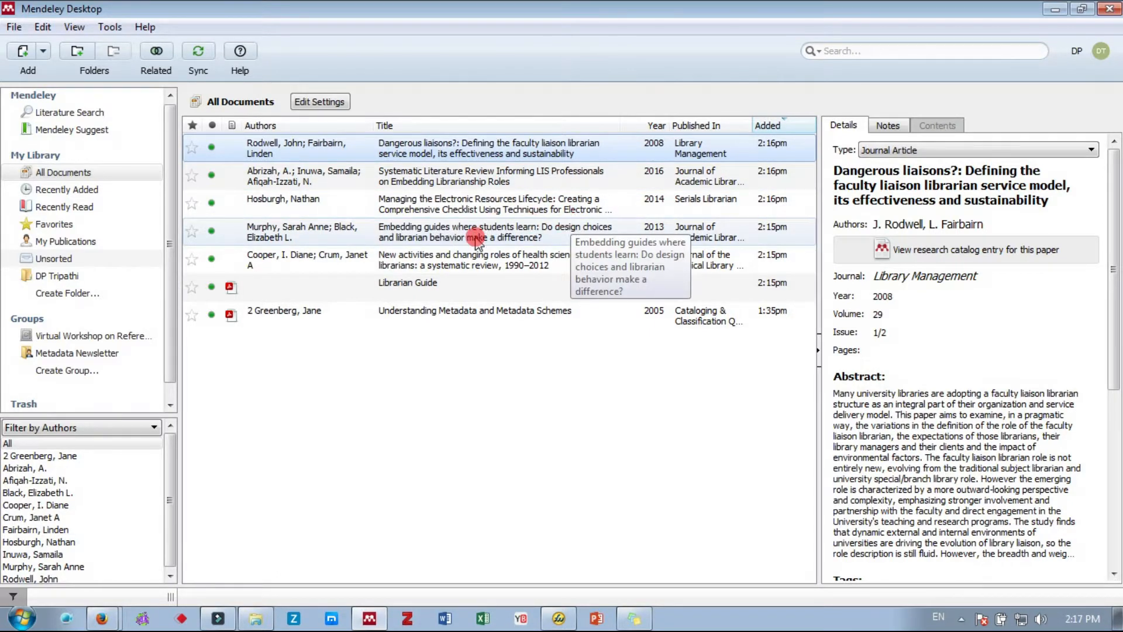
{"action": "mouse_move", "coordinate": [1115, 234]}
{"action": "left_mouse_down"}
{"action": "mouse_move", "coordinate": [1116, 428]}
{"action": "mouse_move", "coordinate": [1117, 249]}
{"action": "left_mouse_up"}
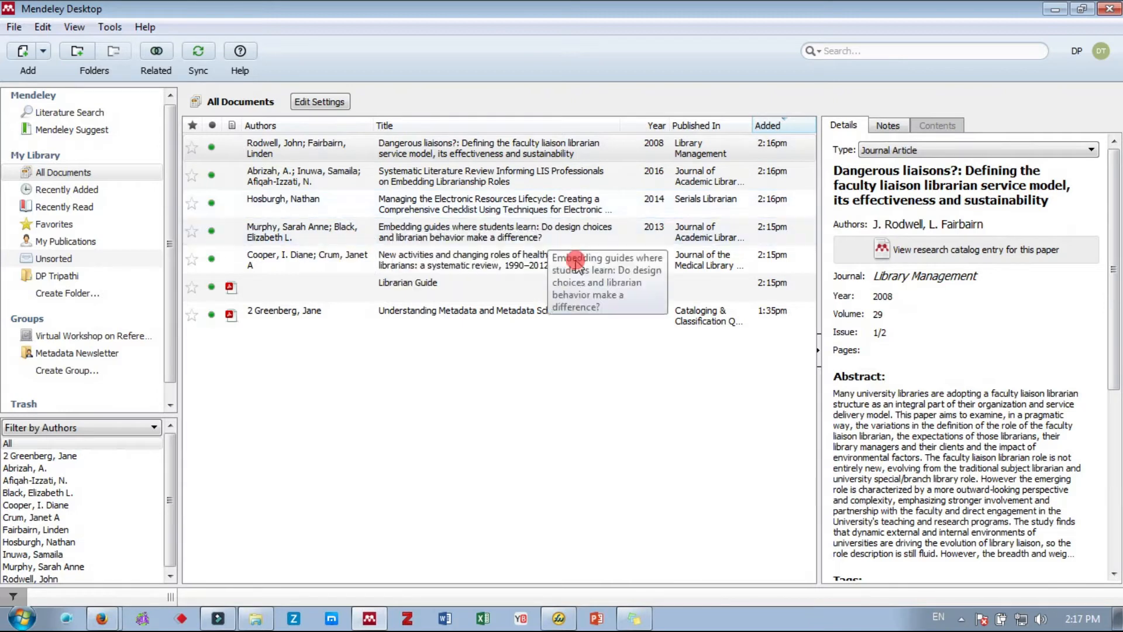
{"action": "left_click", "coordinate": [480, 269]}
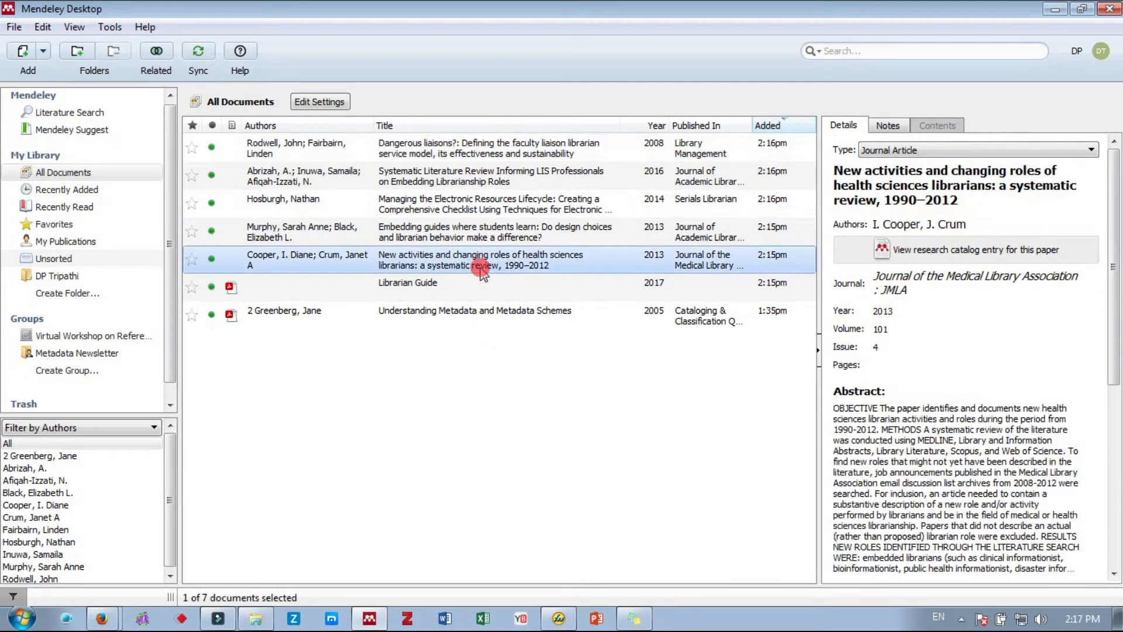
{"action": "left_click", "coordinate": [483, 201]}
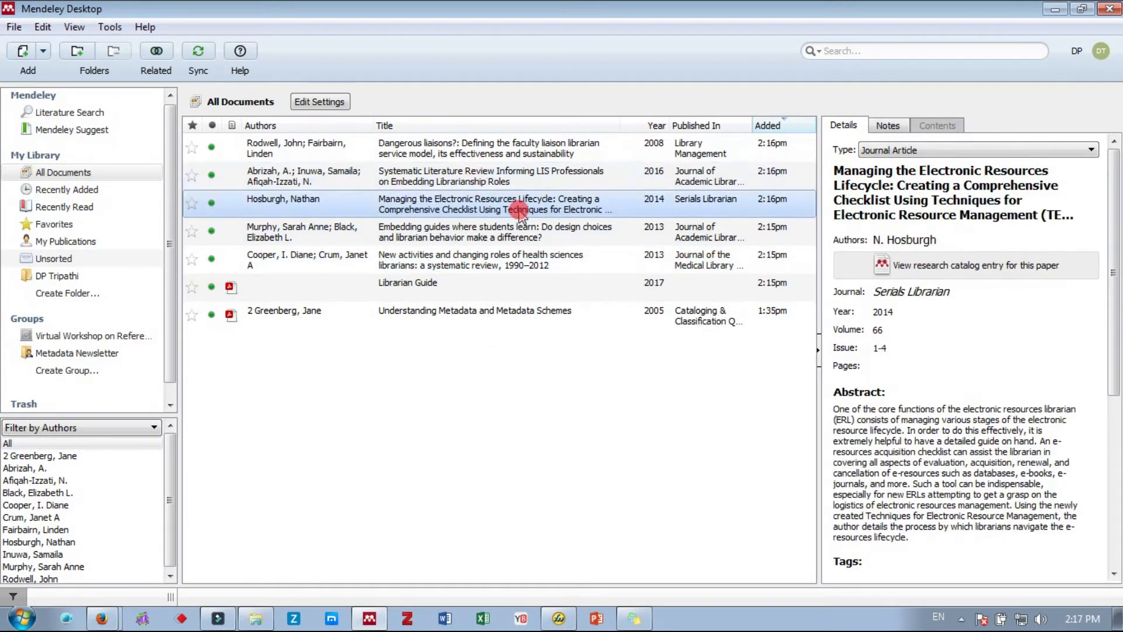